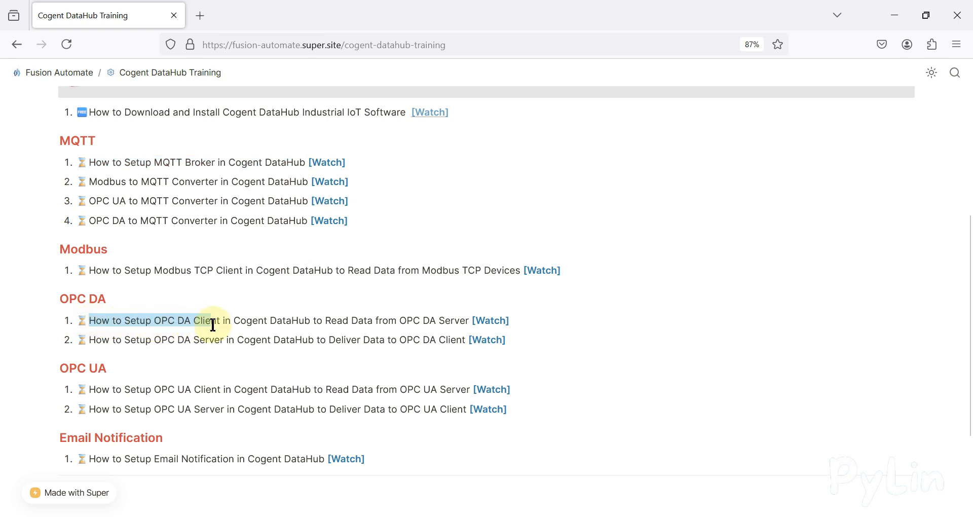
drag(326, 325, 409, 325)
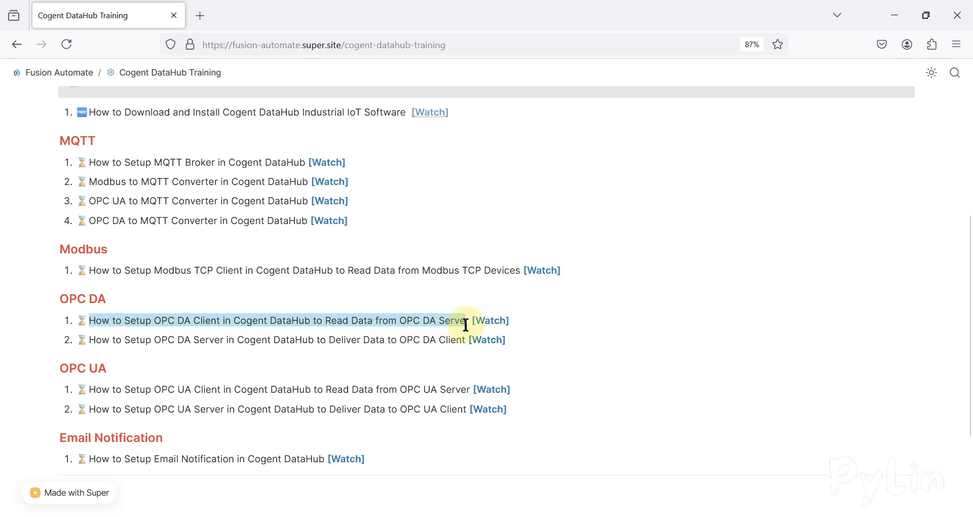
click(769, 197)
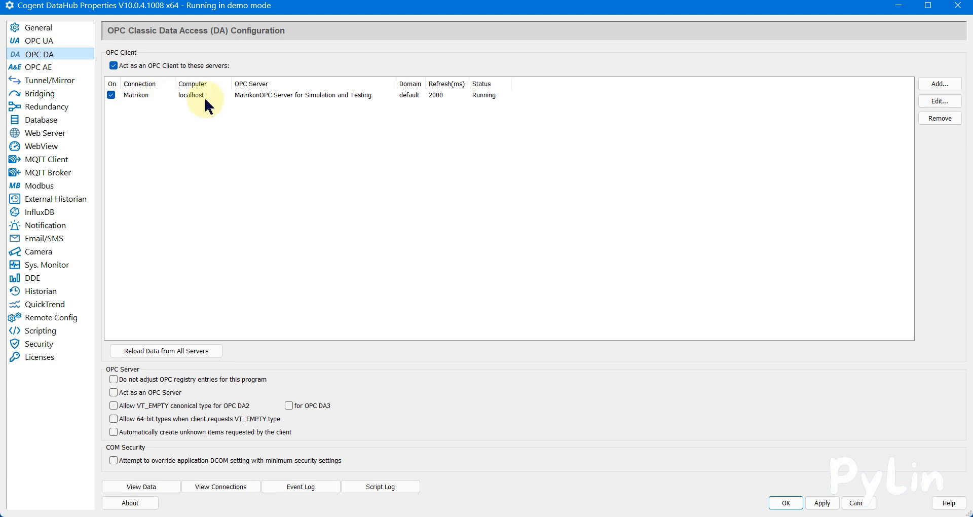
- Open the Data Browser and show the Random simulation points of the default domain
click(164, 485)
click(503, 86)
click(511, 104)
click(537, 122)
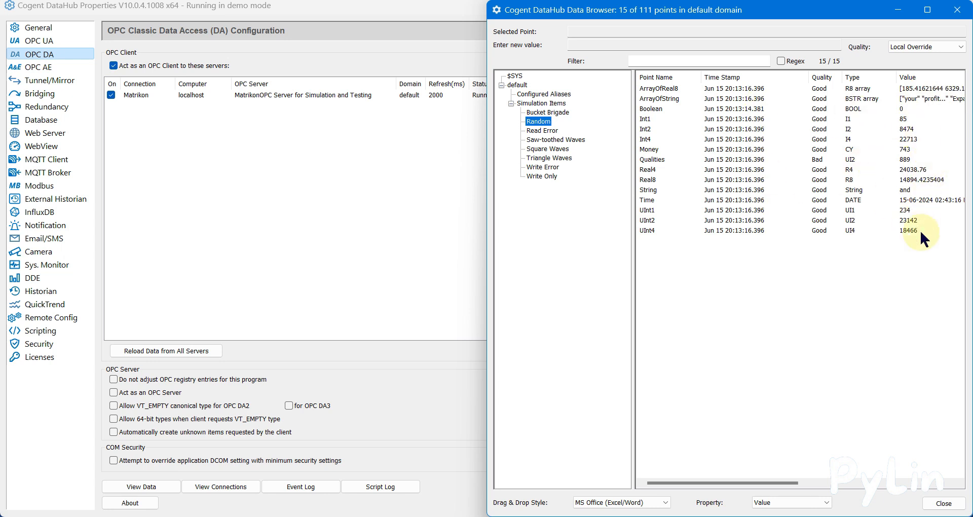
- Review the MQTT Broker configuration, look at the Random points in the Data Browser again, and close the Data Browser
click(48, 175)
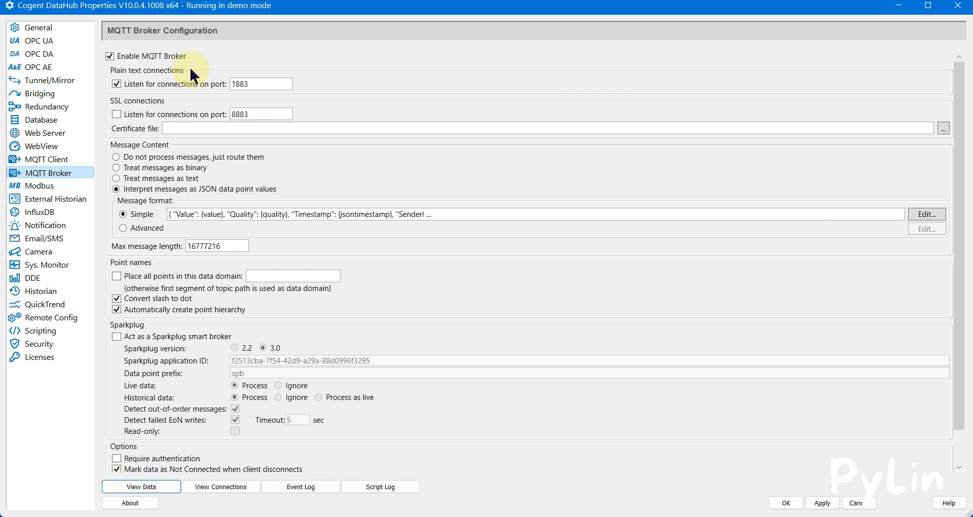
click(40, 53)
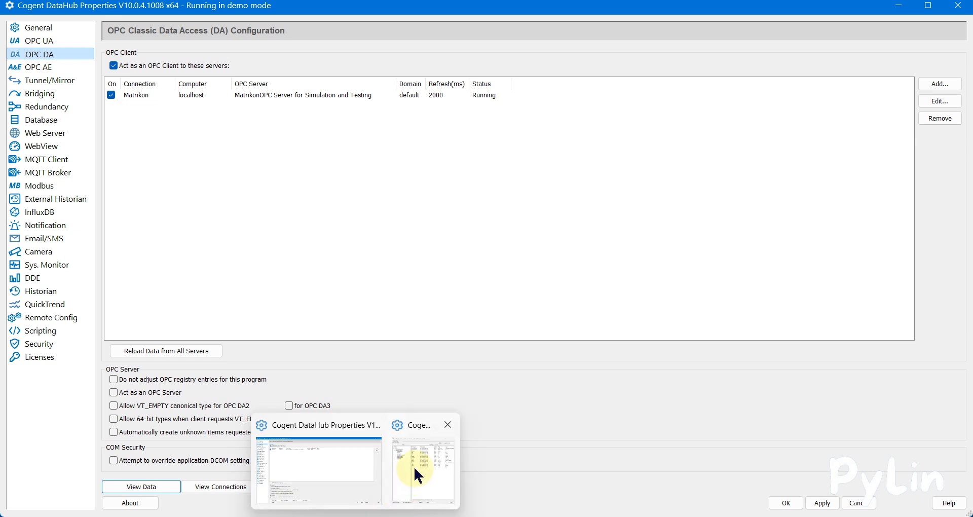
click(415, 464)
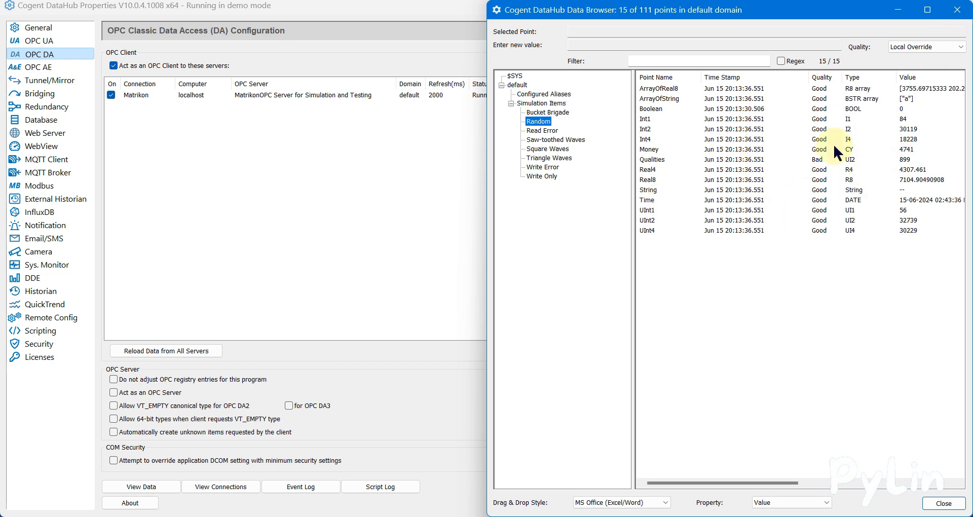
click(957, 13)
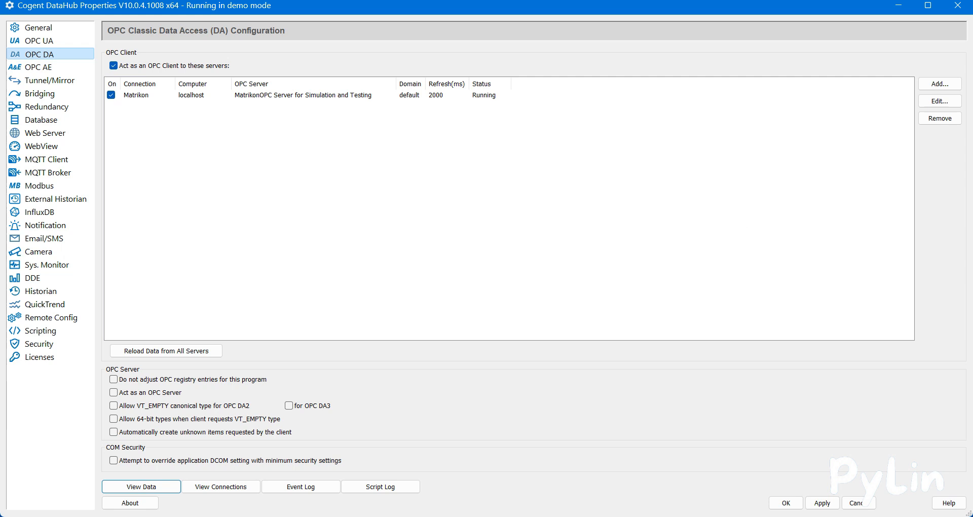
- Launch MQTT Explorer and select the saved Cogent DataHub connection, checking its host and port against the DataHub MQTT Broker settings
key(super)
text(mq)
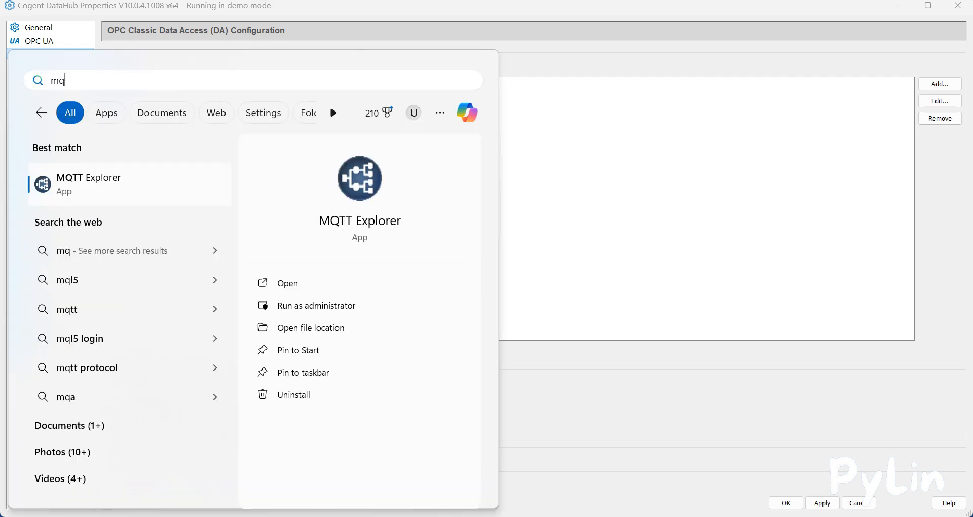
key(Return)
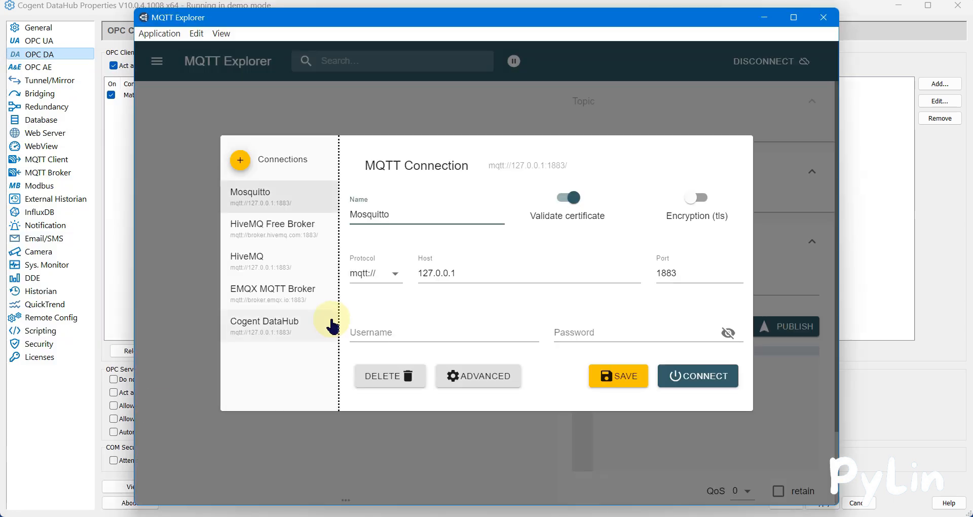
click(288, 332)
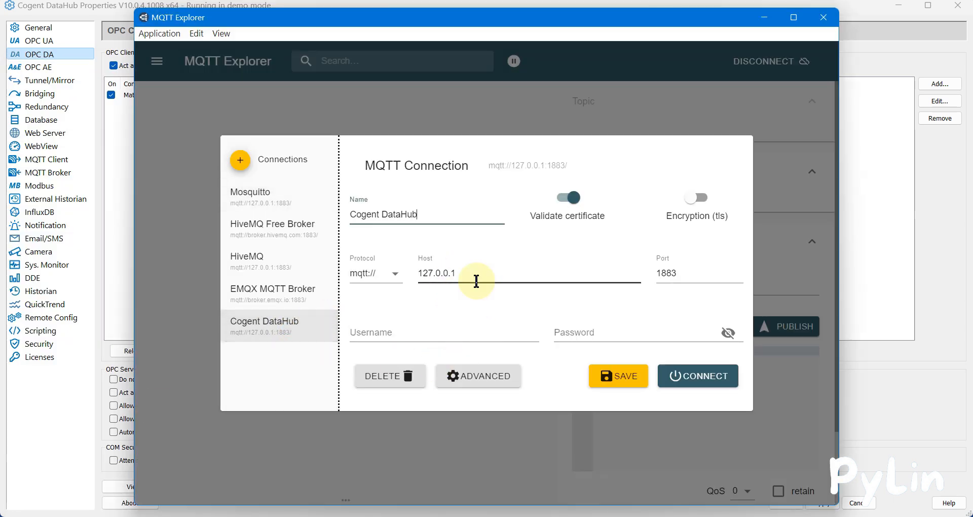
click(61, 172)
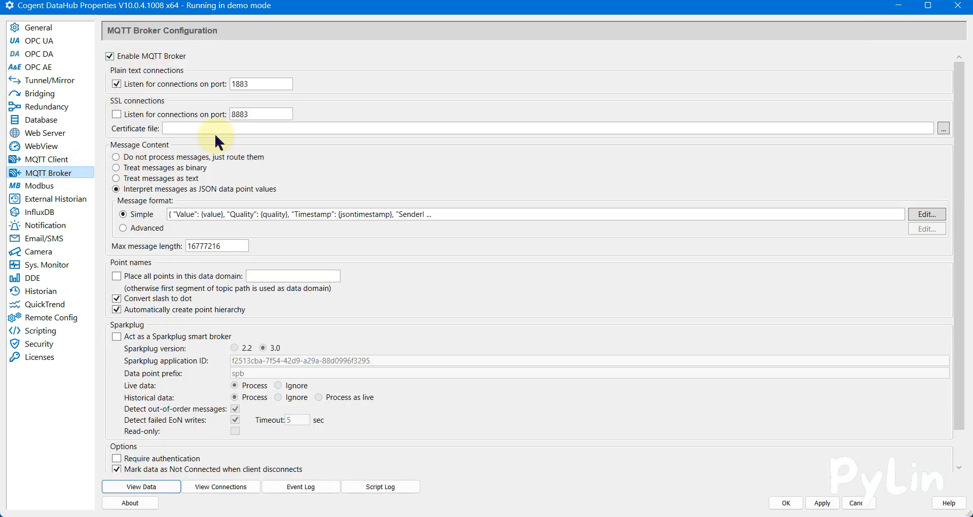
click(379, 510)
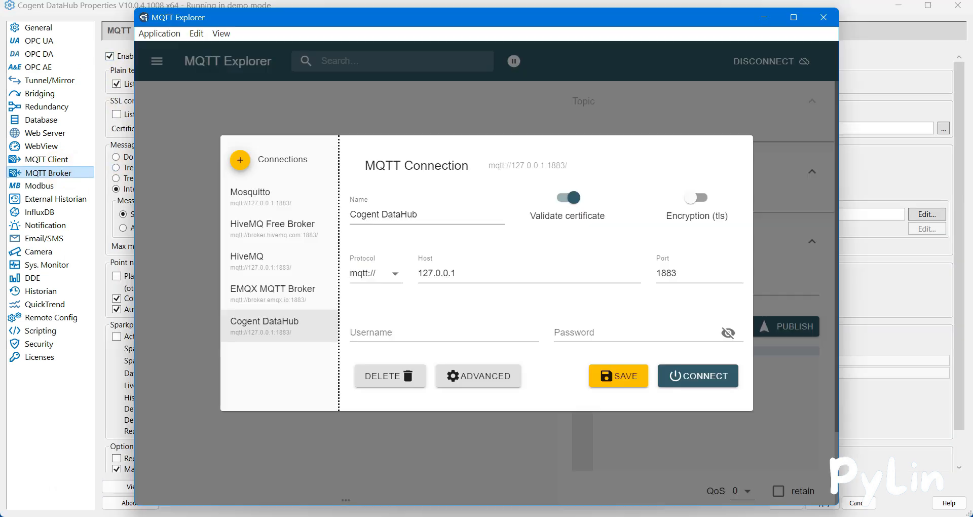
- Connect to the Cogent DataHub broker and expand the default and Simulation Items topics
click(718, 385)
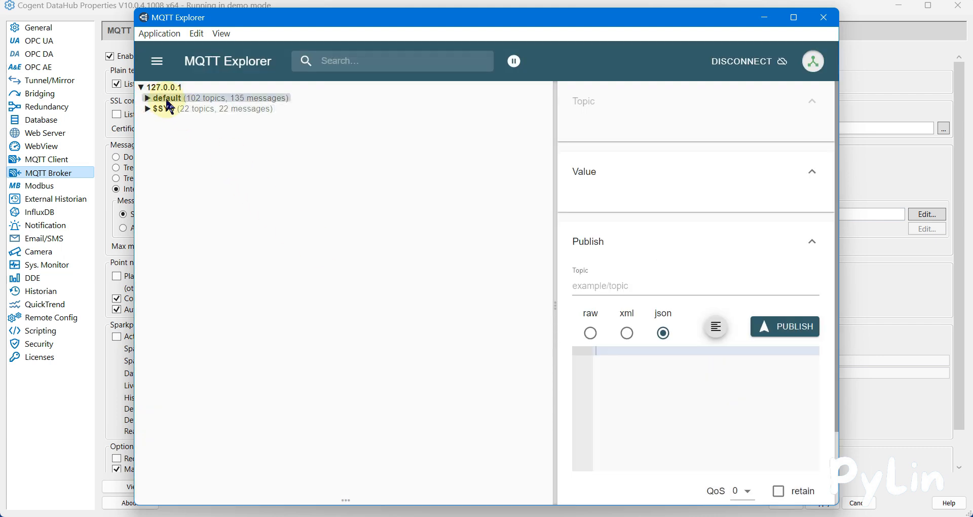
click(147, 100)
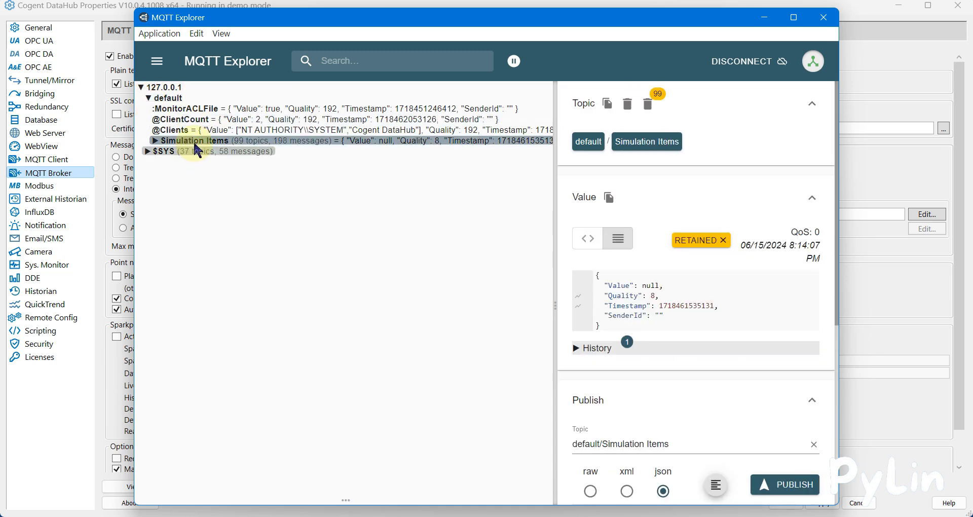
click(154, 141)
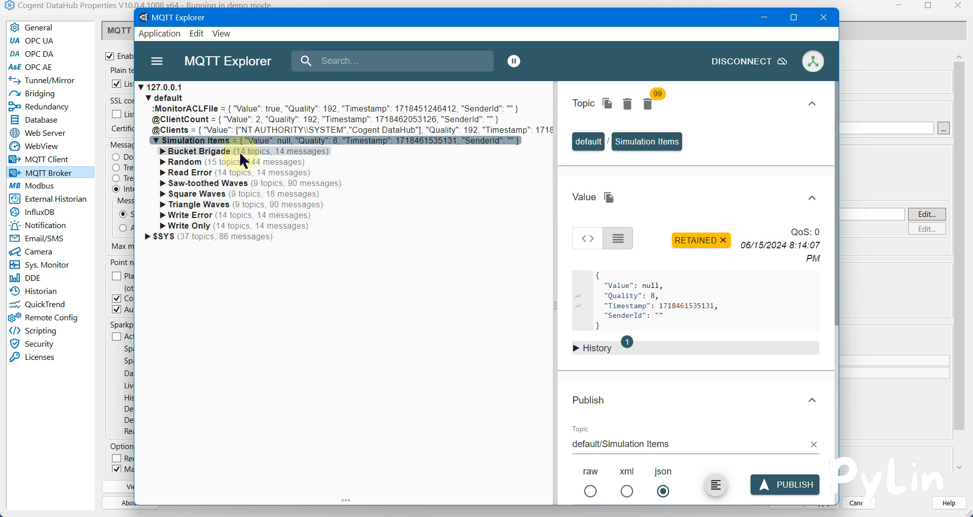
- Open the DataHub Data Browser from the OPC DA configuration and arrange it side by side with MQTT Explorer, widening the topic tree
click(48, 54)
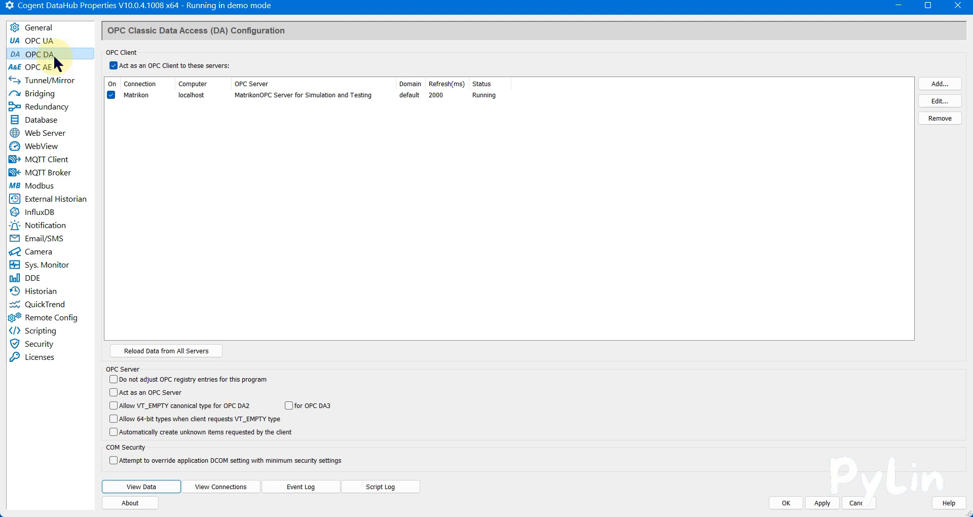
click(162, 488)
drag(699, 23, 1, 97)
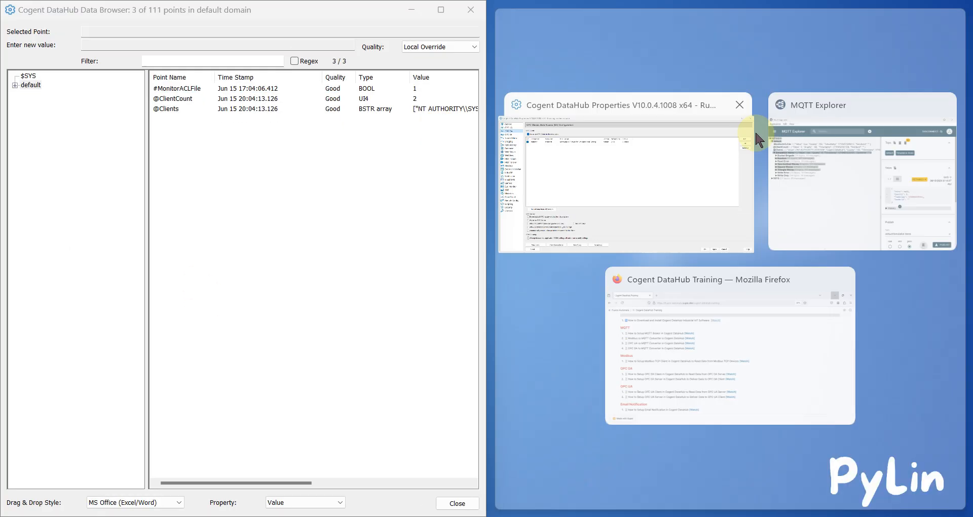
click(853, 181)
drag(777, 310, 962, 308)
- Show the Random simulation points in both the Data Browser and MQTT Explorer to compare their values
click(16, 85)
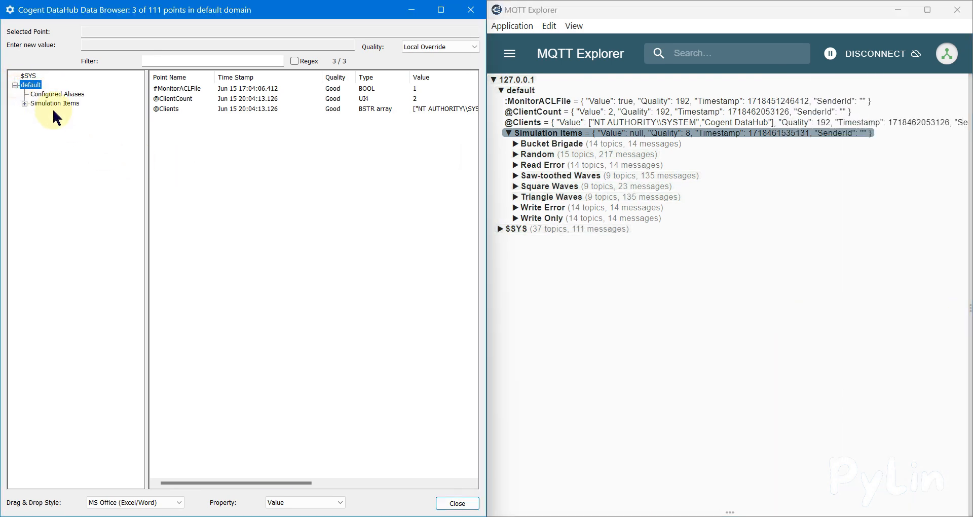
click(25, 104)
drag(147, 177, 127, 174)
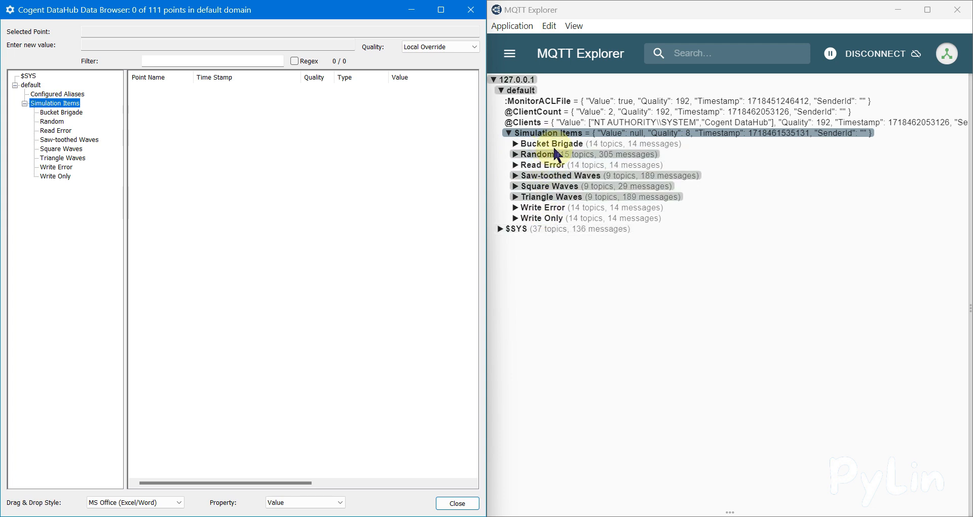
click(55, 122)
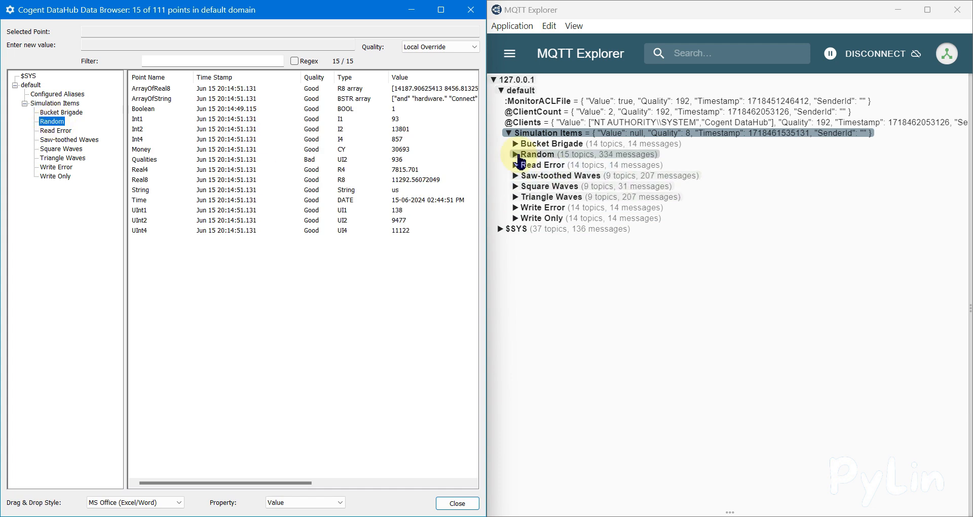
click(517, 155)
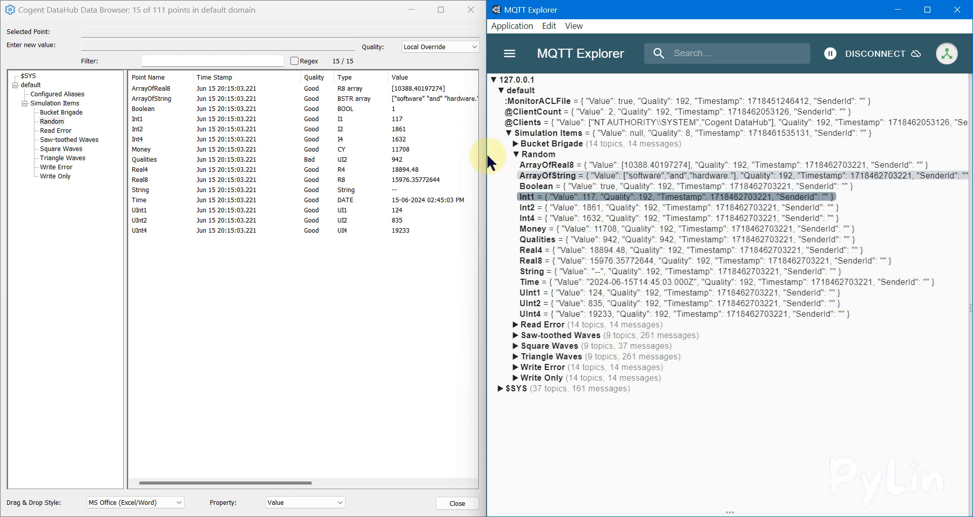
click(387, 114)
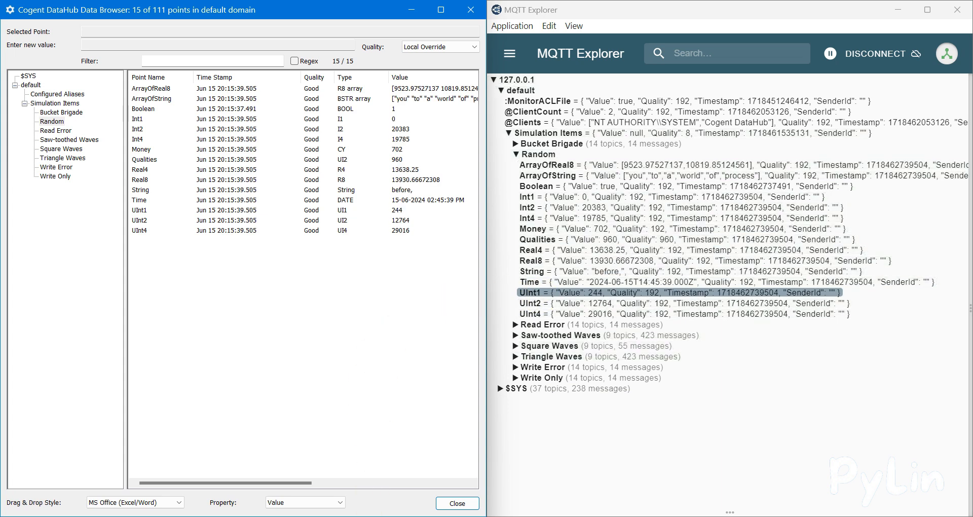
- Switch back to the DataHub Properties window and review the MQTT Broker configuration
click(223, 463)
mouse_move(355, 516)
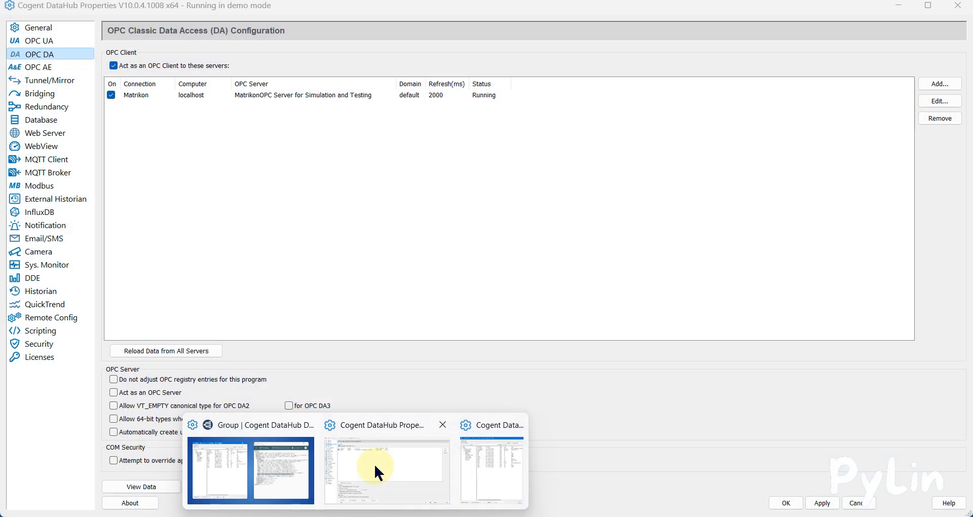
click(375, 463)
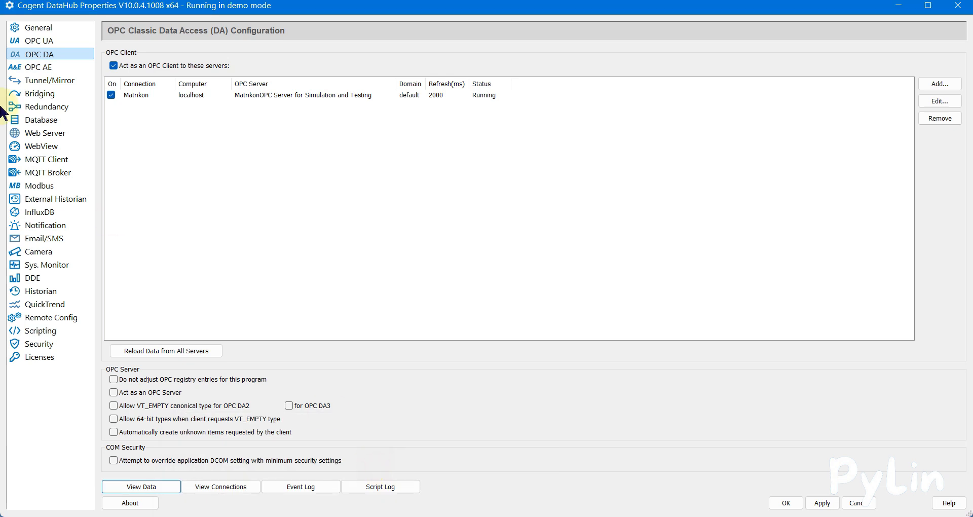
click(58, 177)
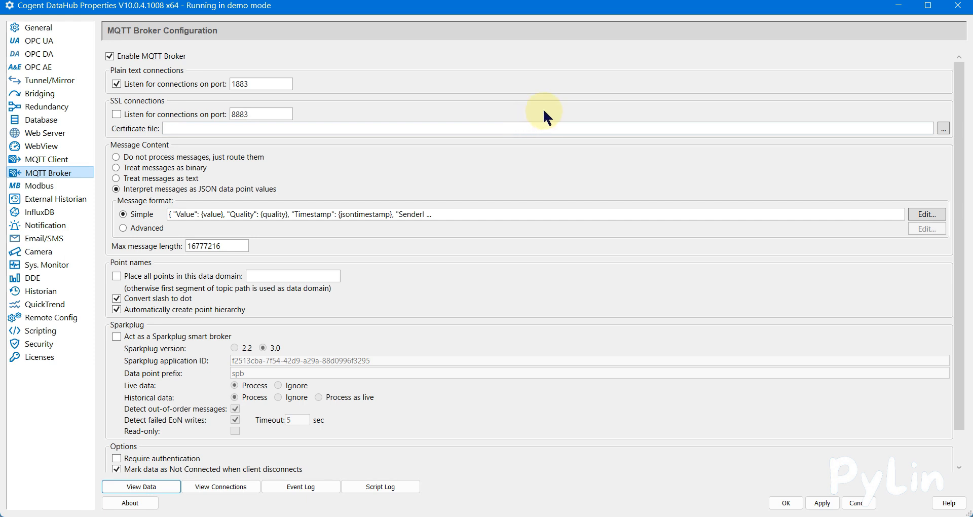
- Minimise the DataHub Properties window, collapse the Simulation Items topics in MQTT Explorer, and close the Data Browser
click(898, 7)
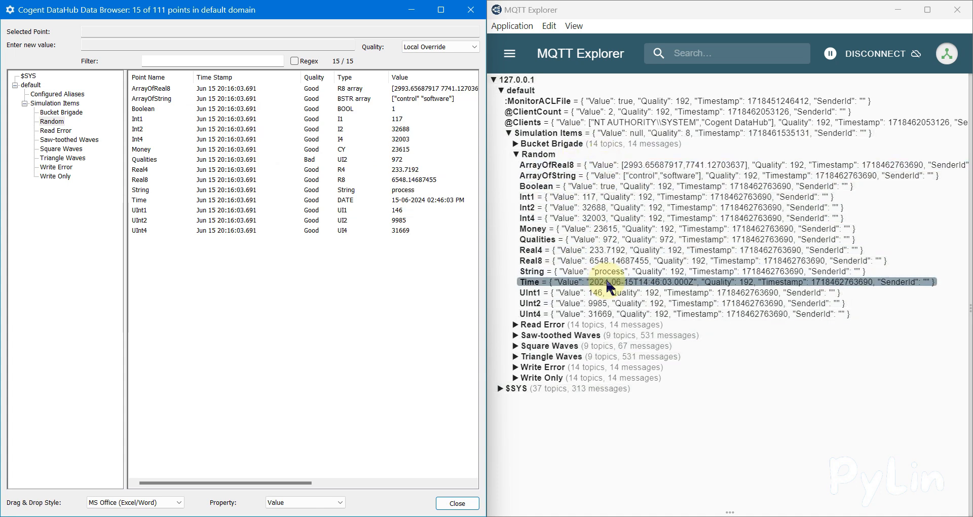
click(524, 135)
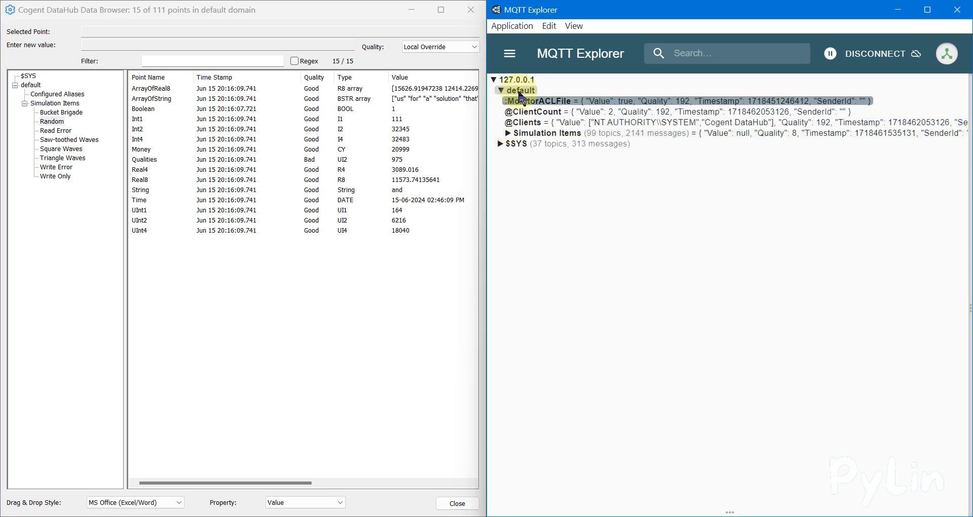
click(471, 10)
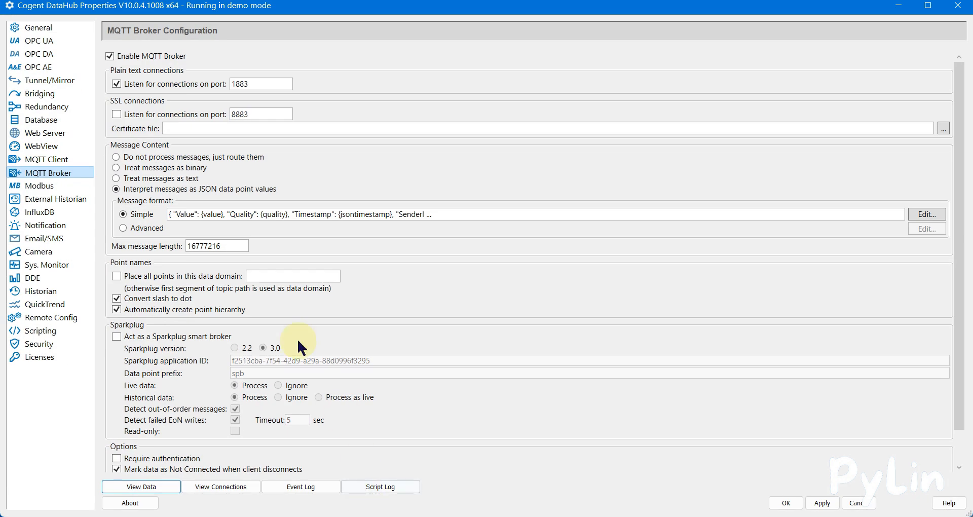
- Set the Matrikon OPC DA connection's data domain name to Matrikon_OPC_Data and apply the change
click(66, 54)
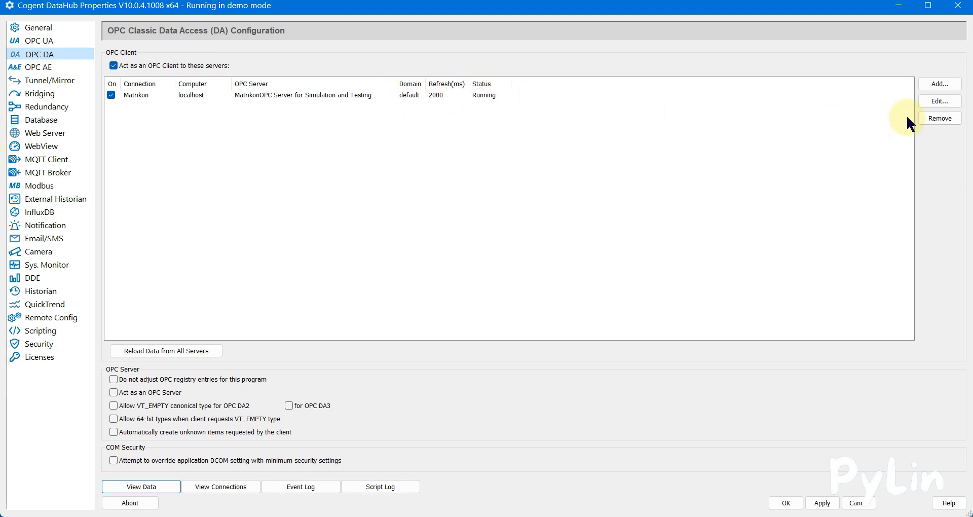
click(939, 101)
click(489, 109)
drag(486, 111, 418, 117)
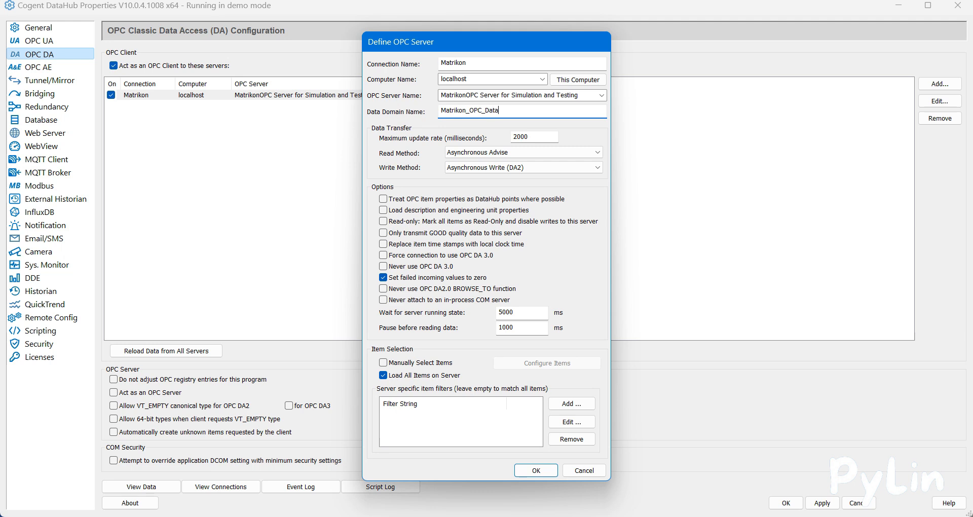
click(536, 470)
click(821, 504)
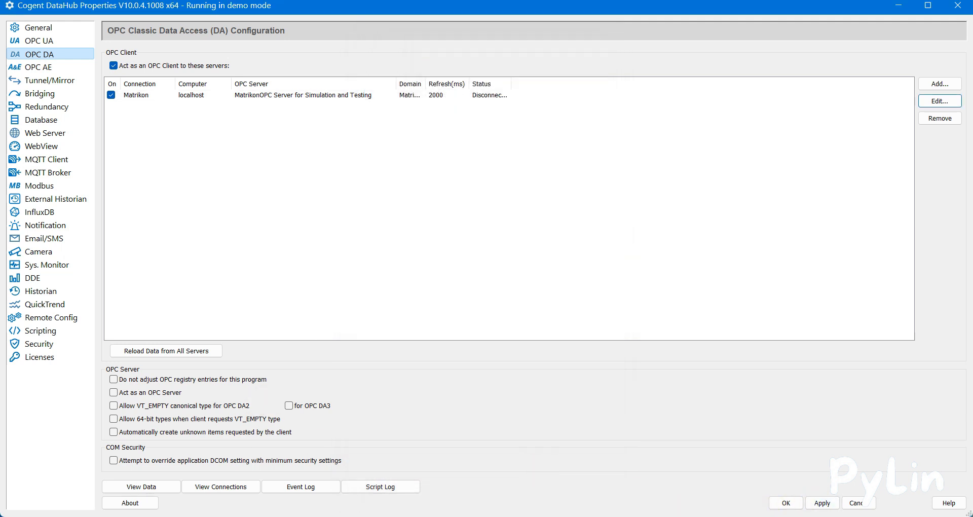
- Reconnect MQTT Explorer to the Cogent DataHub broker, check the topics under default, and return to the DataHub Properties window
key(alt+Tab)
click(870, 63)
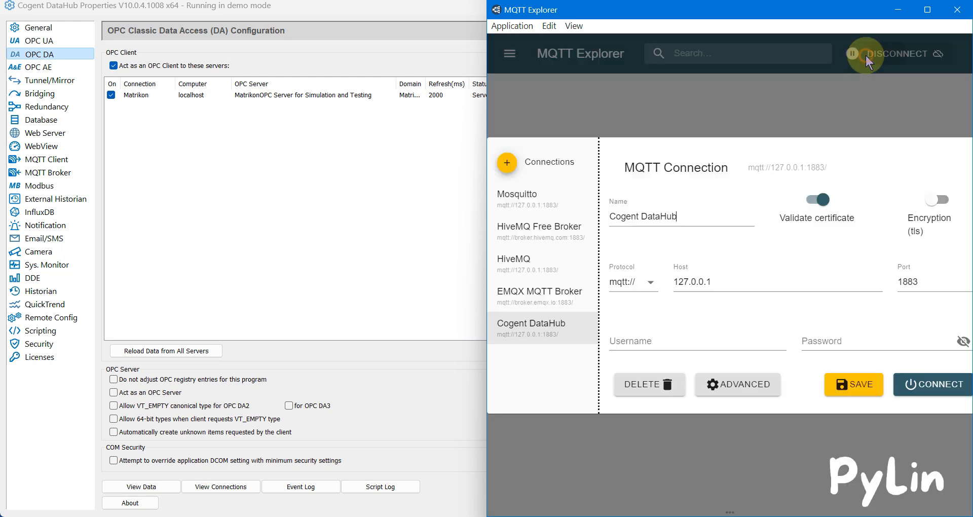
click(911, 381)
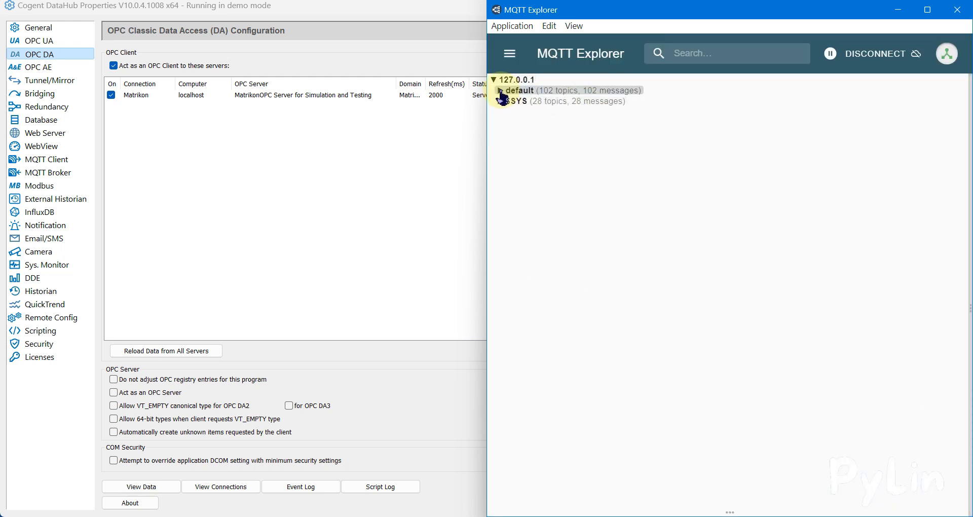
click(500, 90)
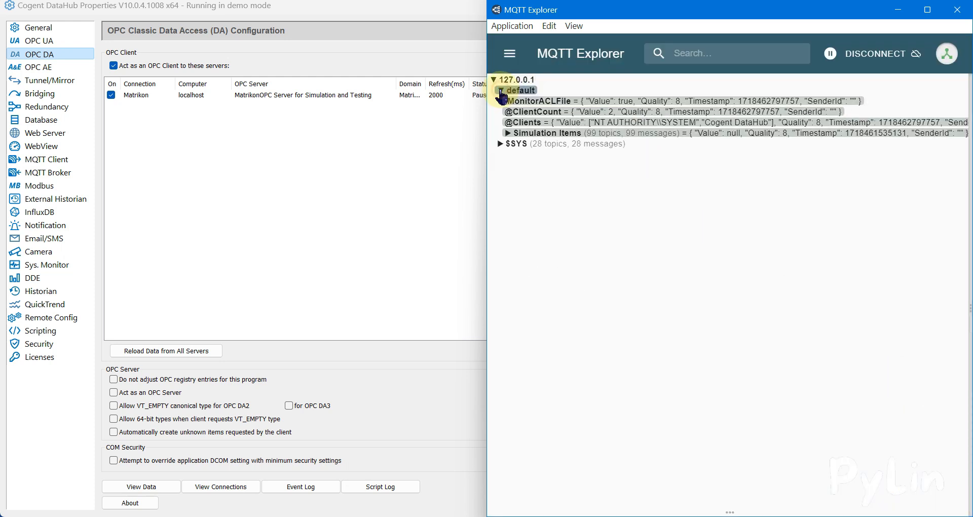
click(426, 35)
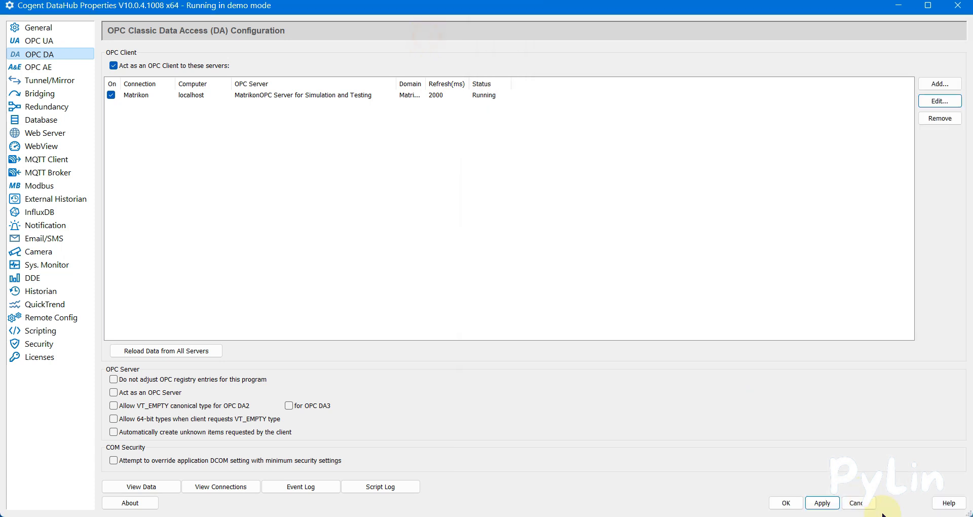
- Confirm and reopen the DataHub Properties window, and widen the Domain column in the OPC DA server list
click(774, 504)
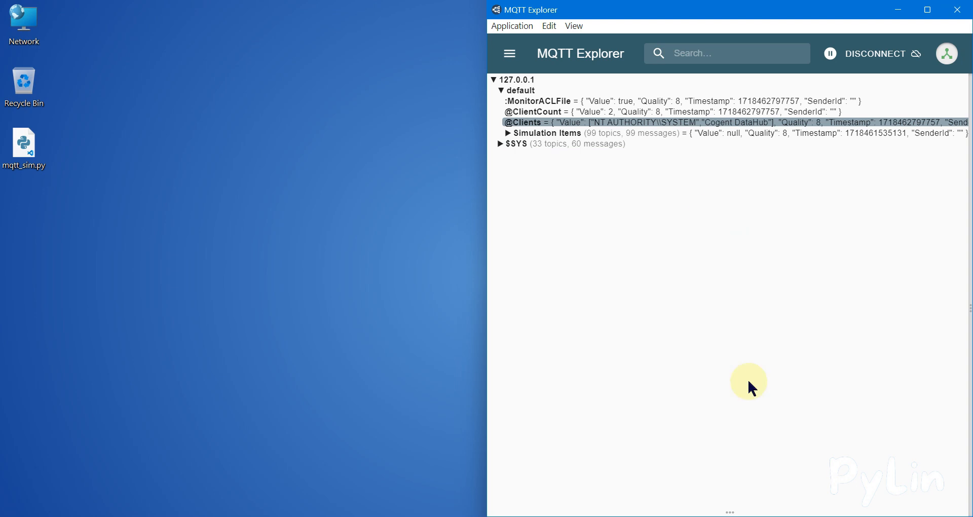
click(792, 516)
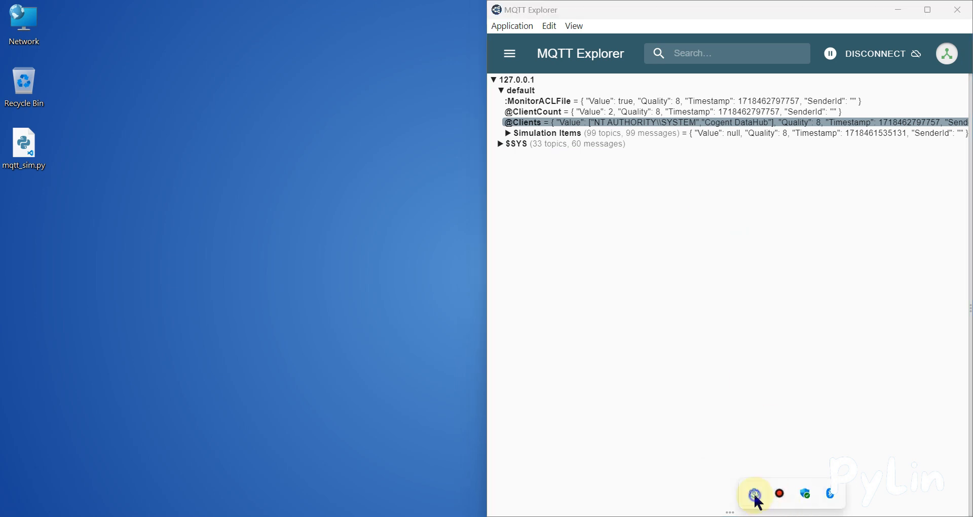
right_click(755, 499)
click(752, 363)
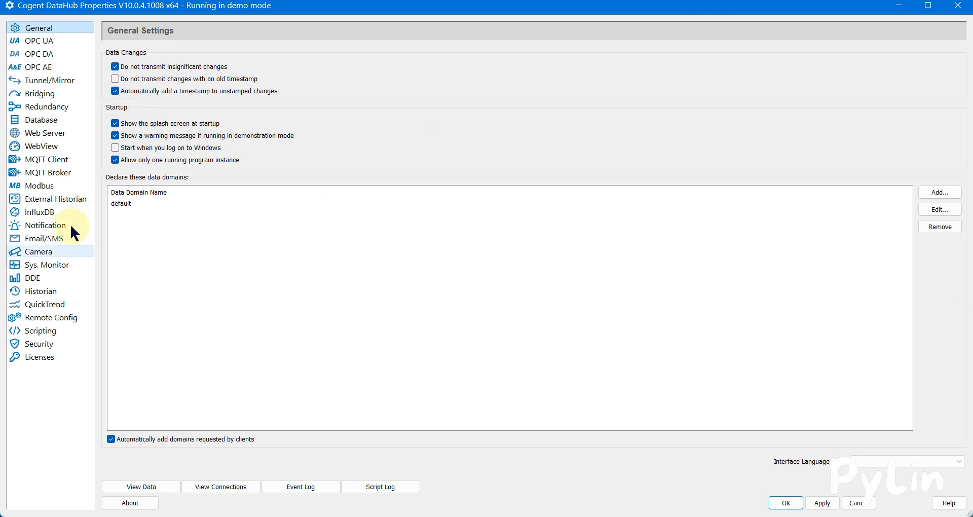
click(46, 55)
drag(429, 85, 493, 85)
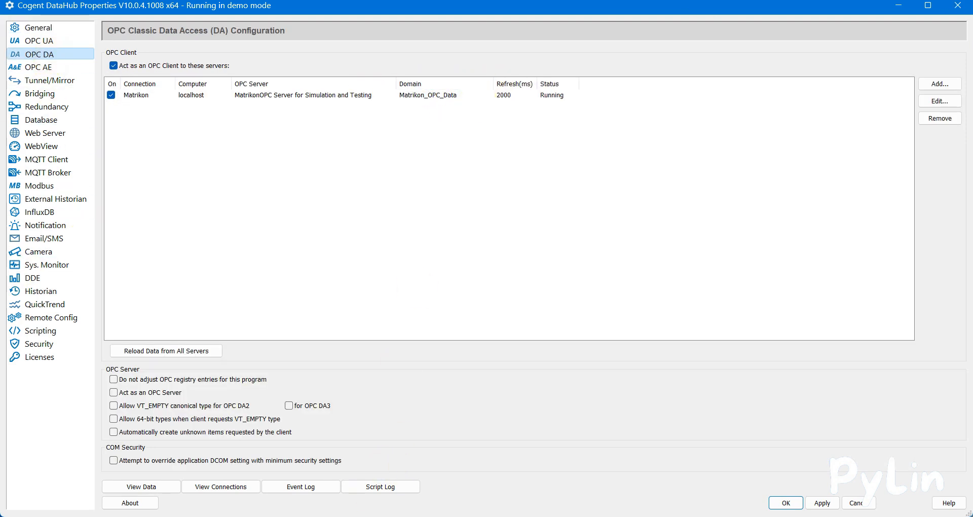
- Switch to MQTT Explorer and reconnect it to the Cogent DataHub broker
key(alt+Tab)
click(873, 53)
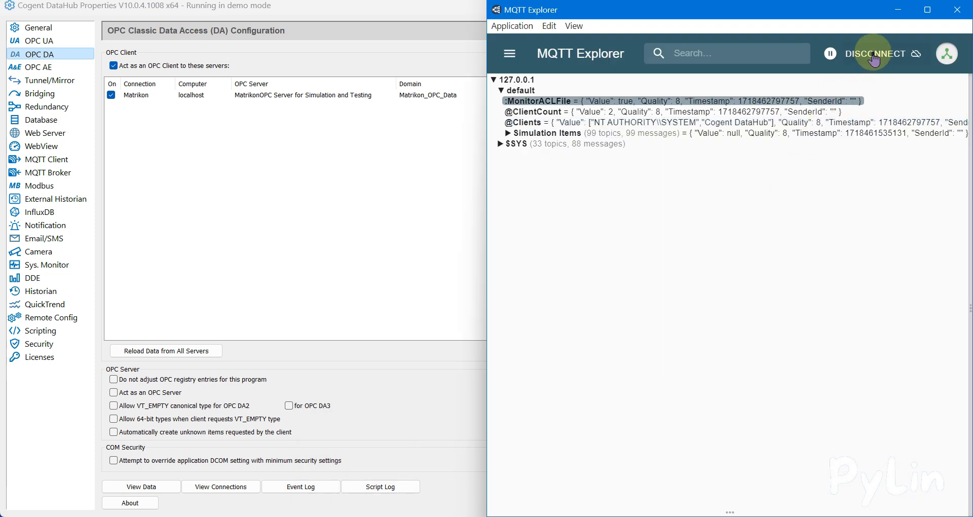
click(947, 386)
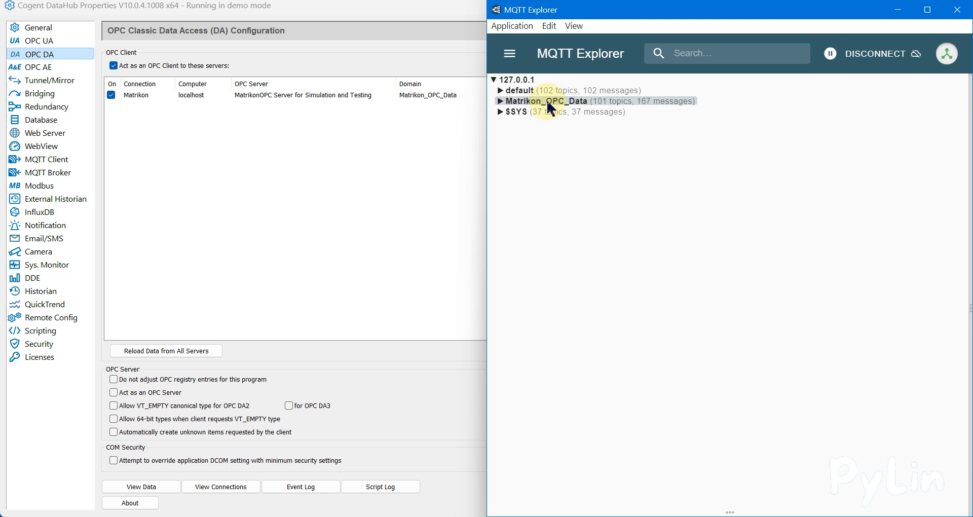
- Expand Matrikon_OPC_Data in MQTT Explorer and examine its topics against the default domain
click(507, 103)
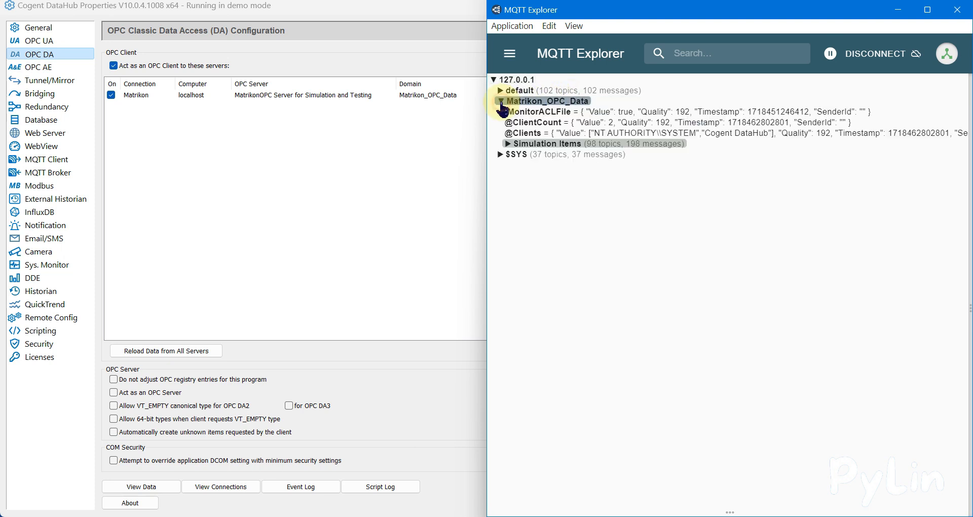
click(525, 124)
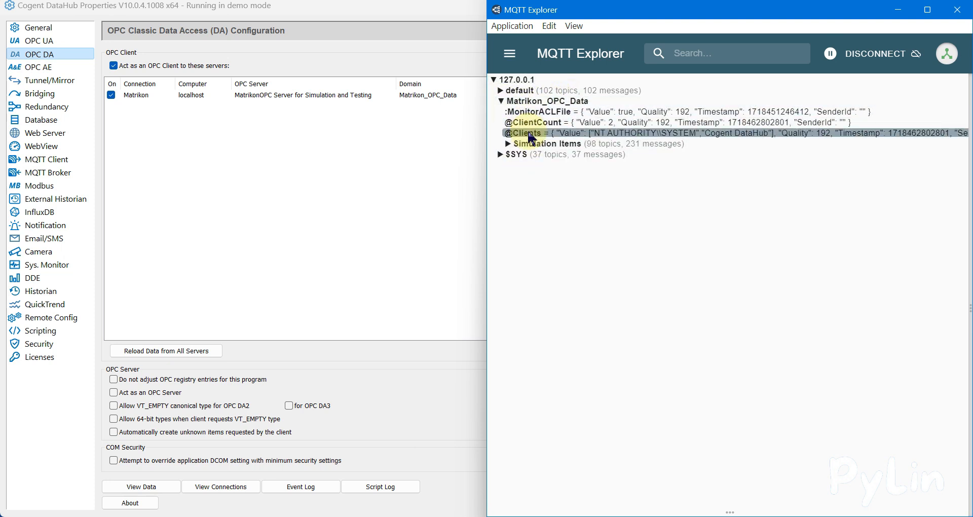
click(533, 112)
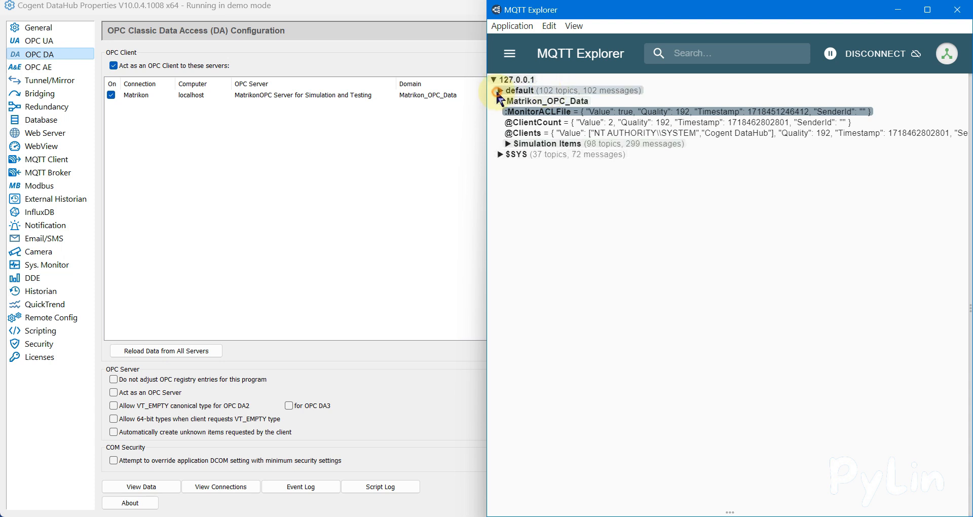
click(500, 90)
click(527, 91)
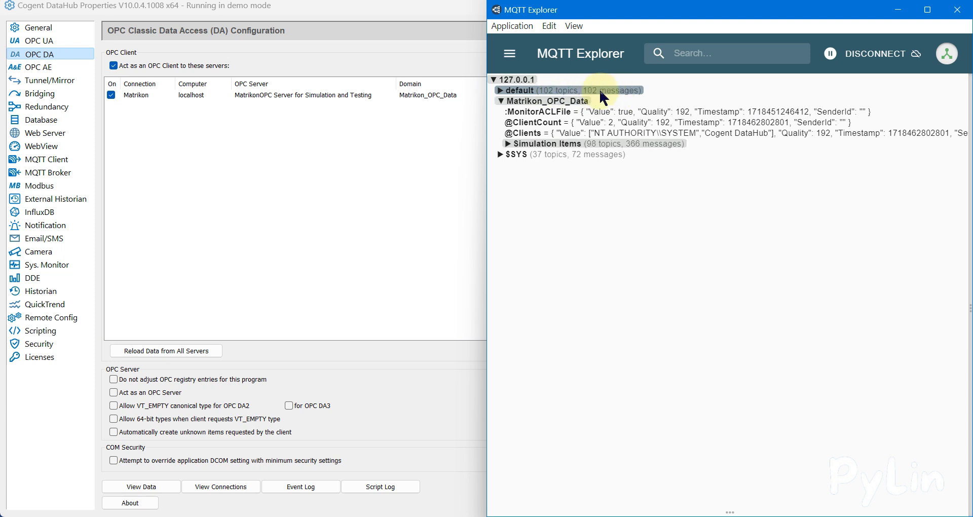
click(499, 101)
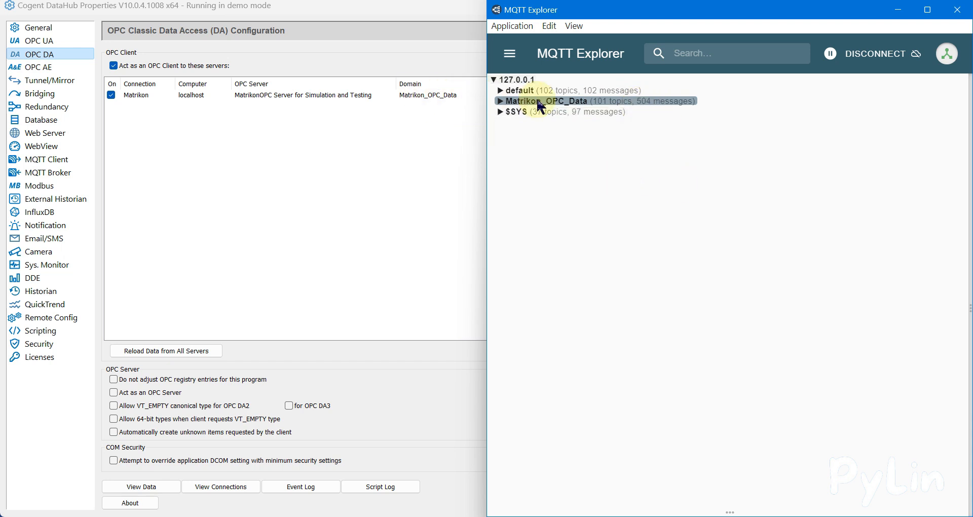
click(499, 102)
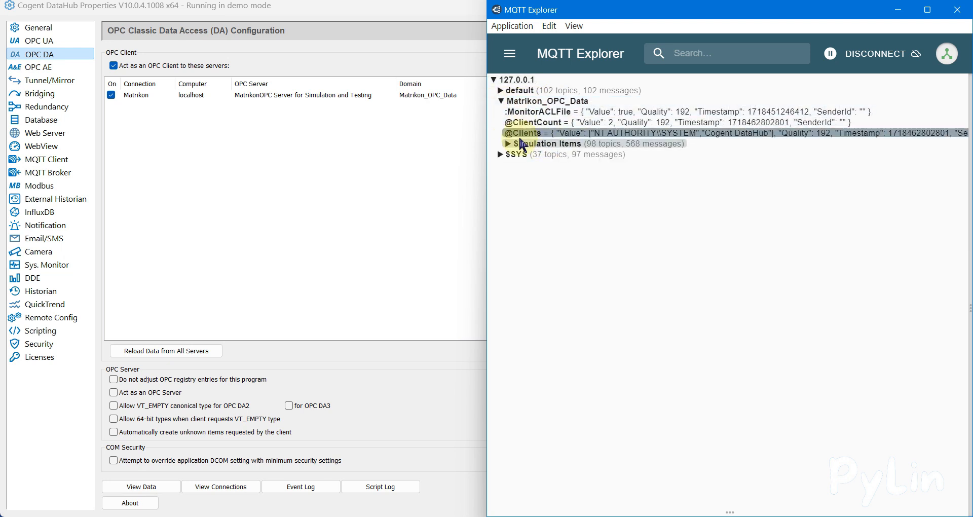
- Open the DataHub Data Browser beside MQTT Explorer, check the default domain's points, and expand the Matrikon_OPC_Data domain
click(382, 168)
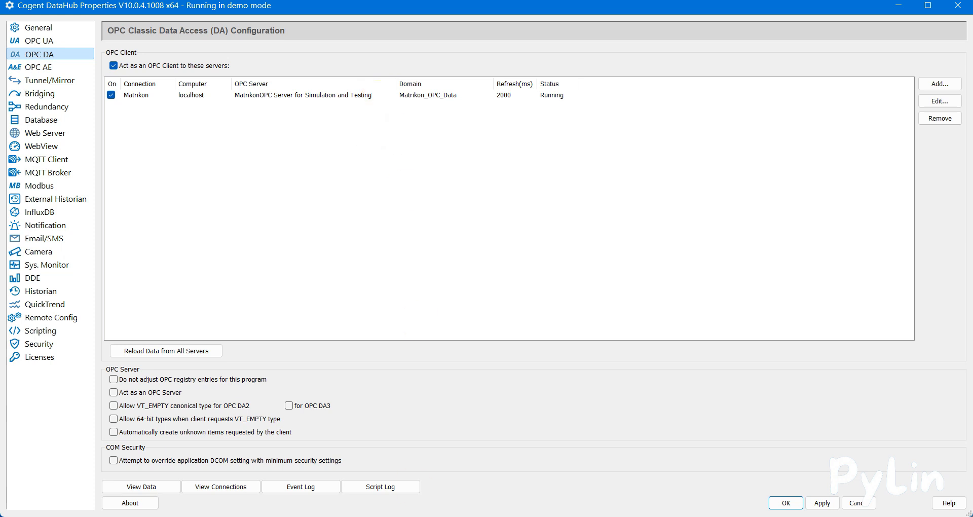
click(154, 491)
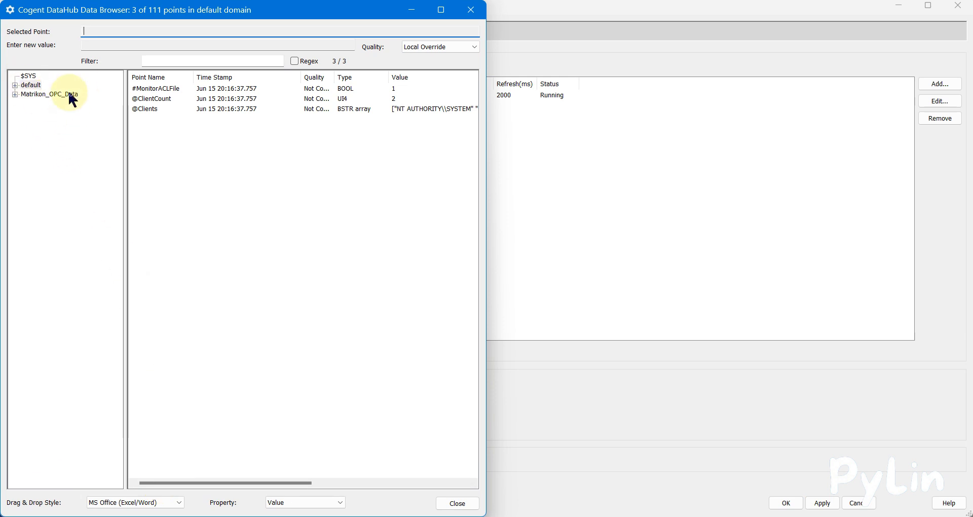
key(alt+Tab)
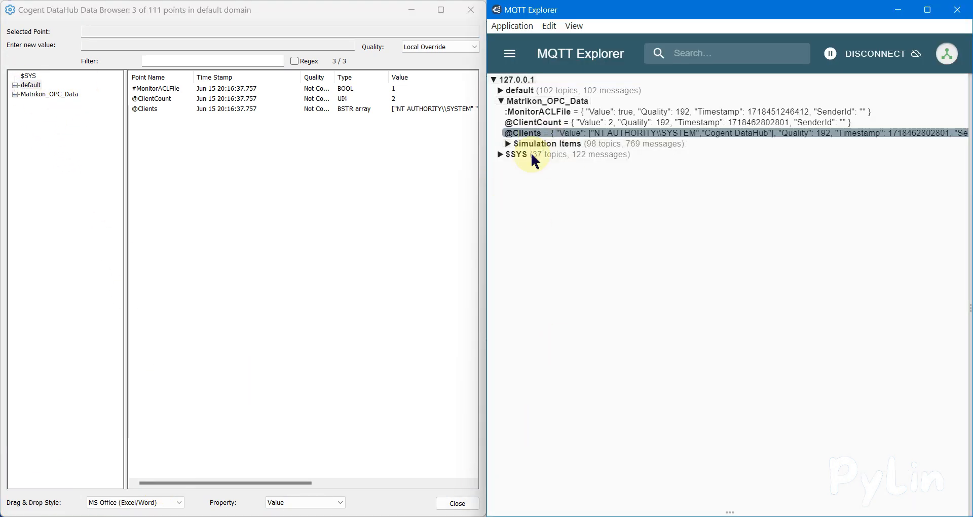
click(25, 85)
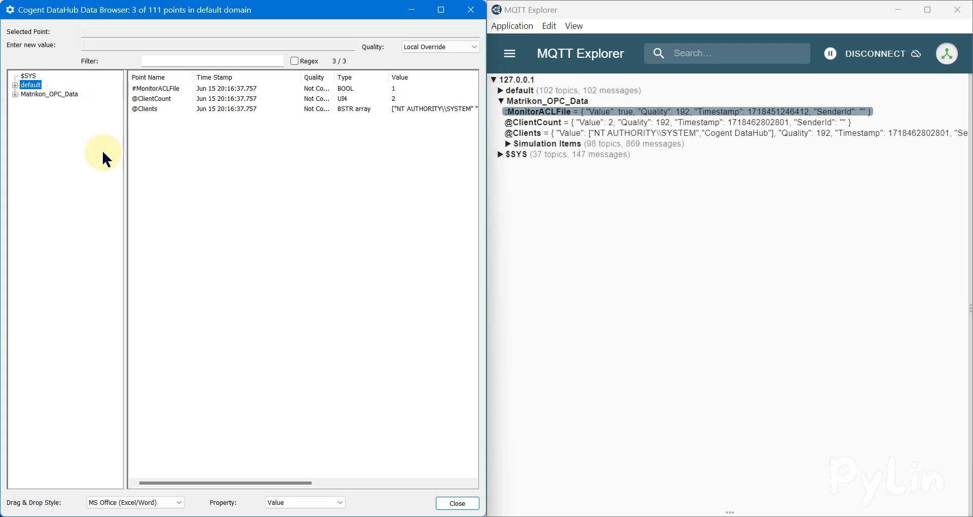
click(56, 94)
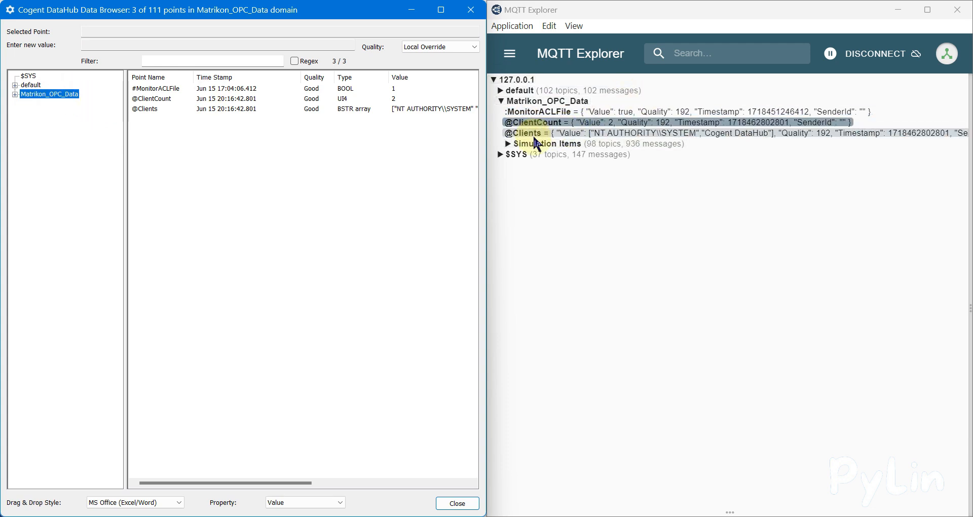
click(15, 95)
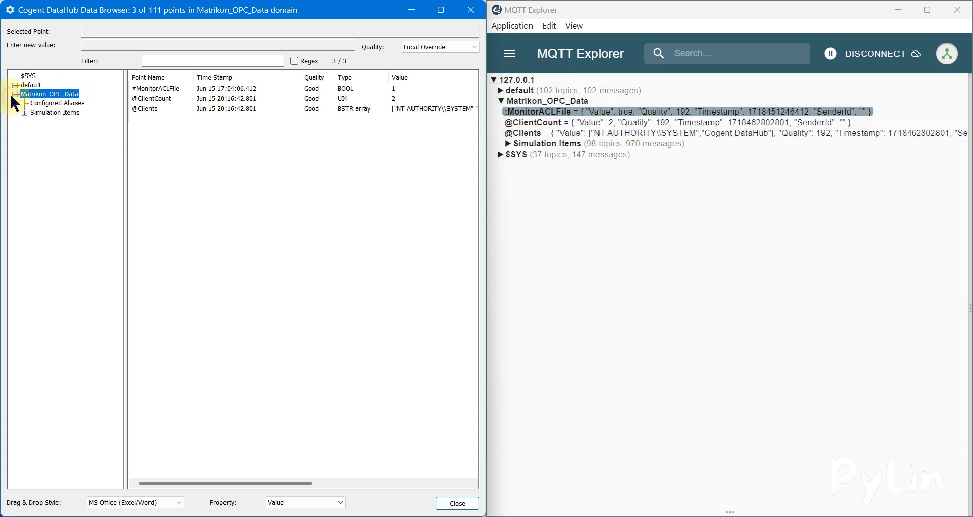
- Expand Simulation Items under Matrikon_OPC_Data in MQTT Explorer and the Data Browser, and compare the Random values in both
click(531, 104)
click(531, 103)
click(502, 103)
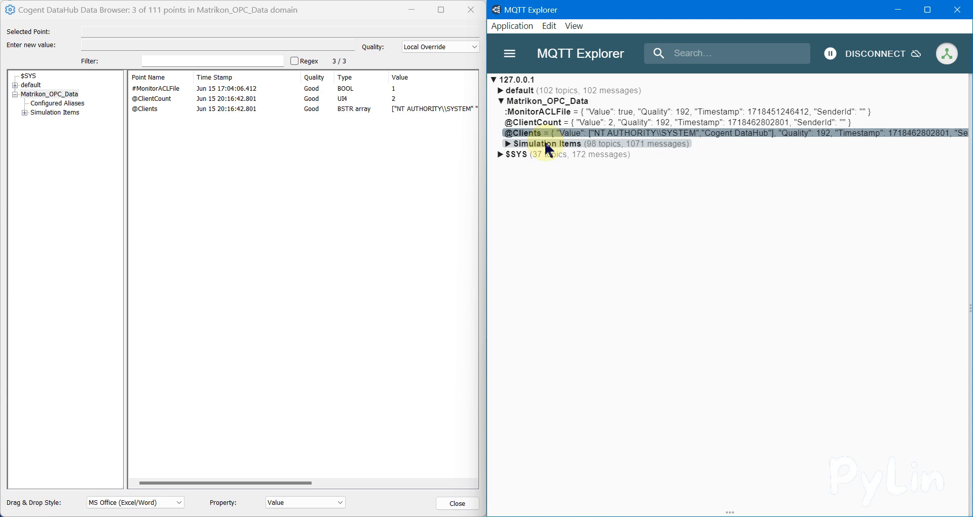
click(23, 112)
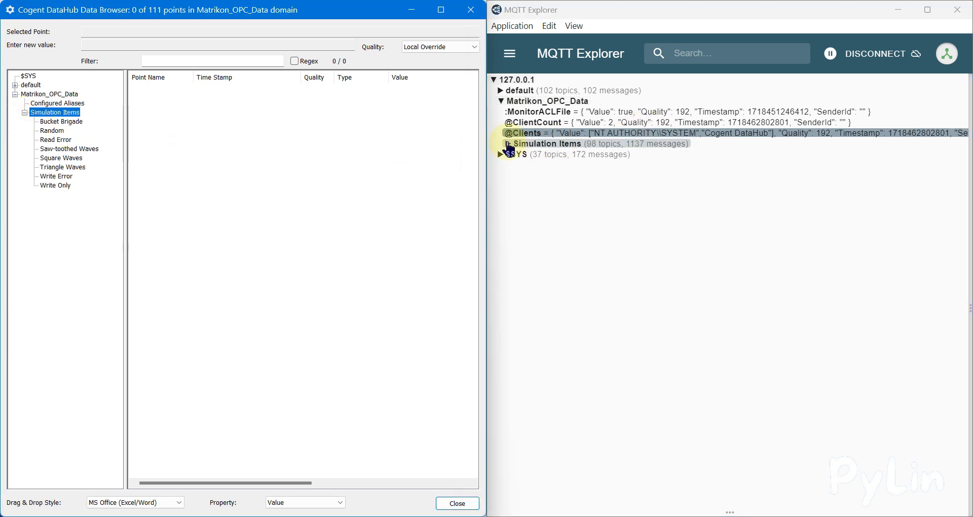
click(508, 144)
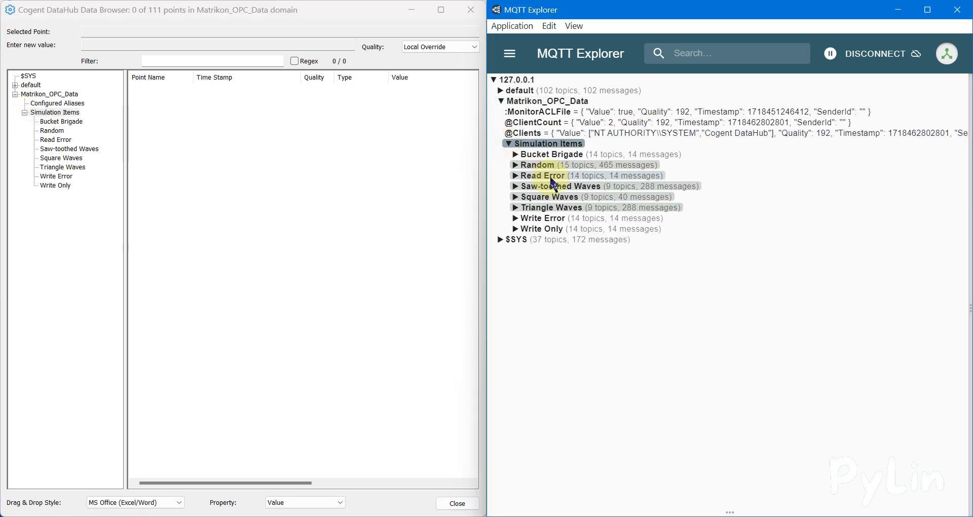
click(516, 165)
click(54, 131)
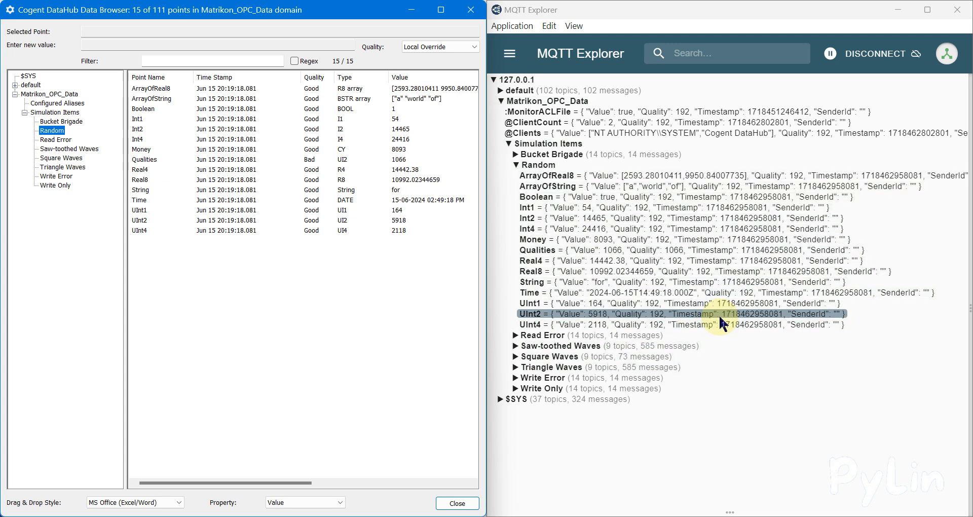
- Minimise the Data Browser, the training web page and the DataHub Properties window to return to the desktop
click(410, 9)
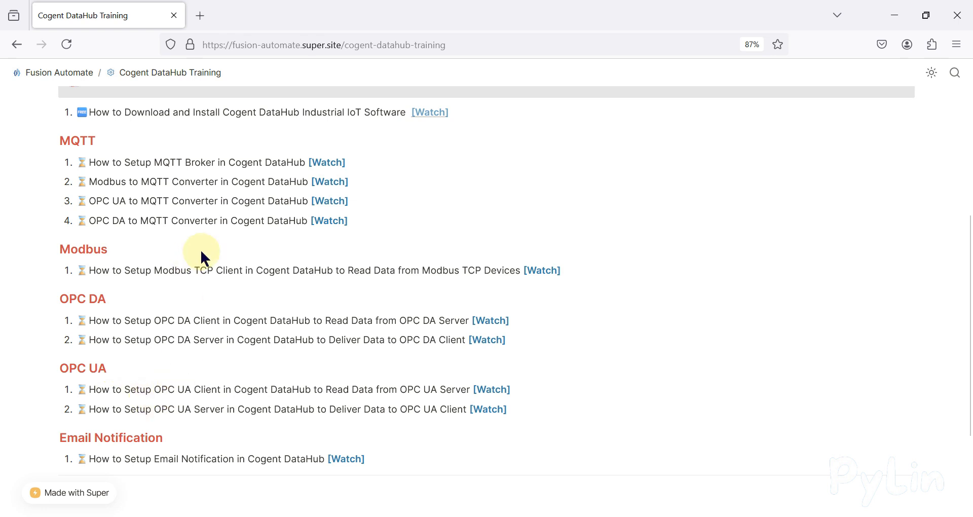
click(895, 15)
click(898, 12)
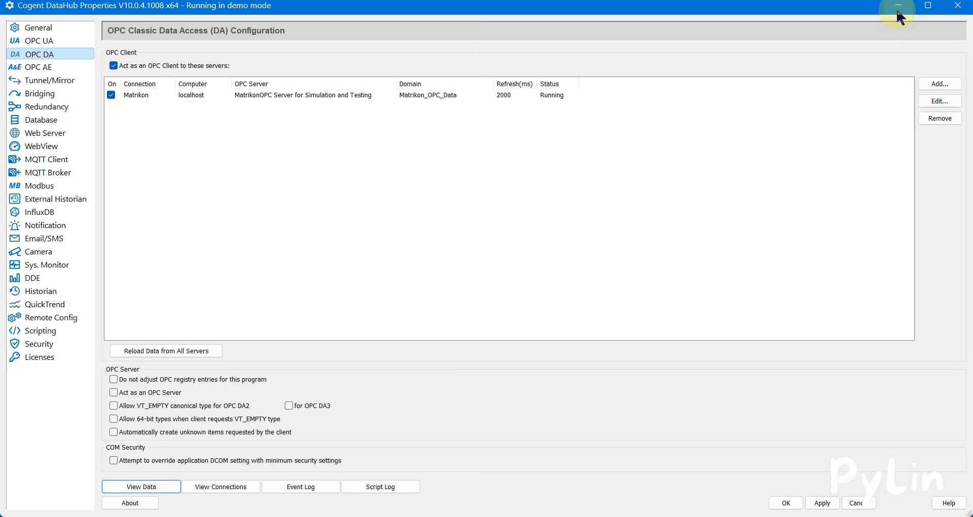
click(897, 9)
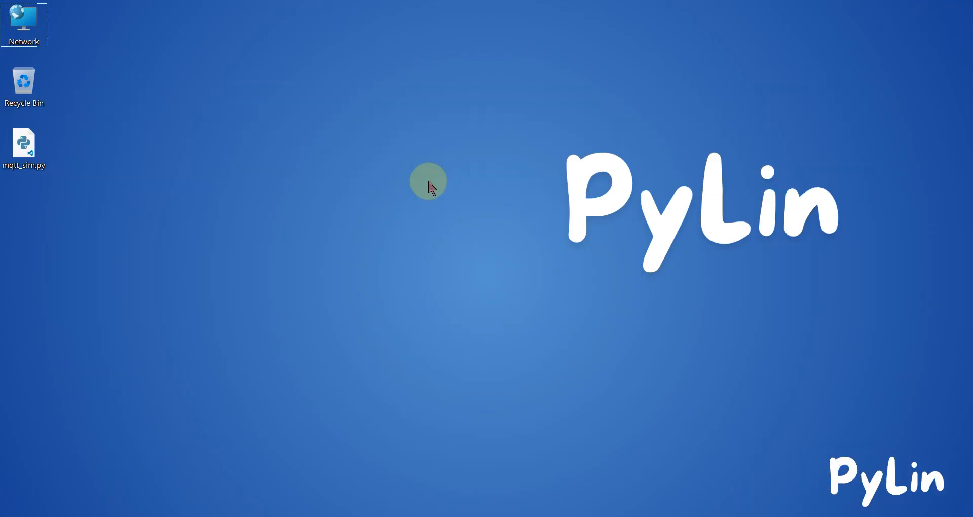